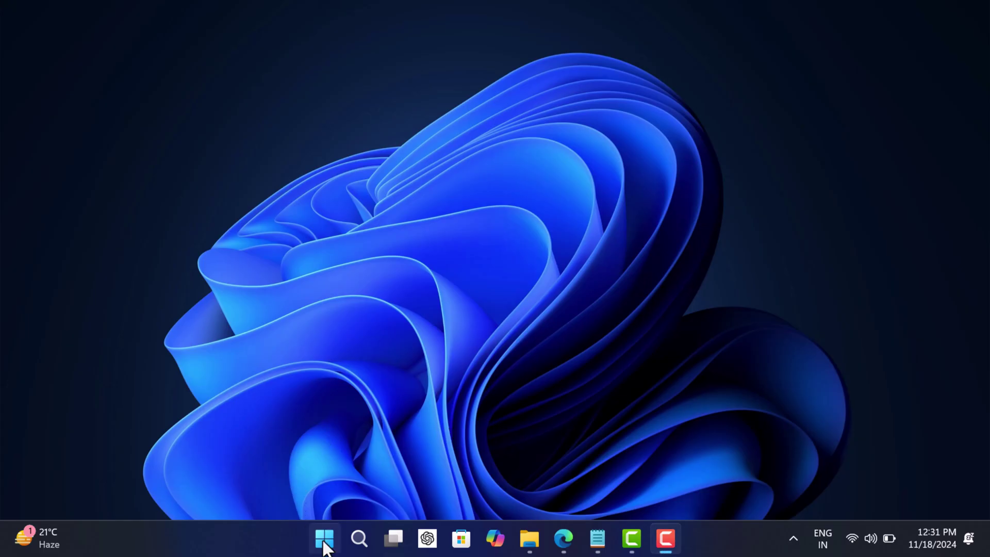
Step: Launch Device Manager from the Start right-click menu and maximize its window
right_click(323, 541)
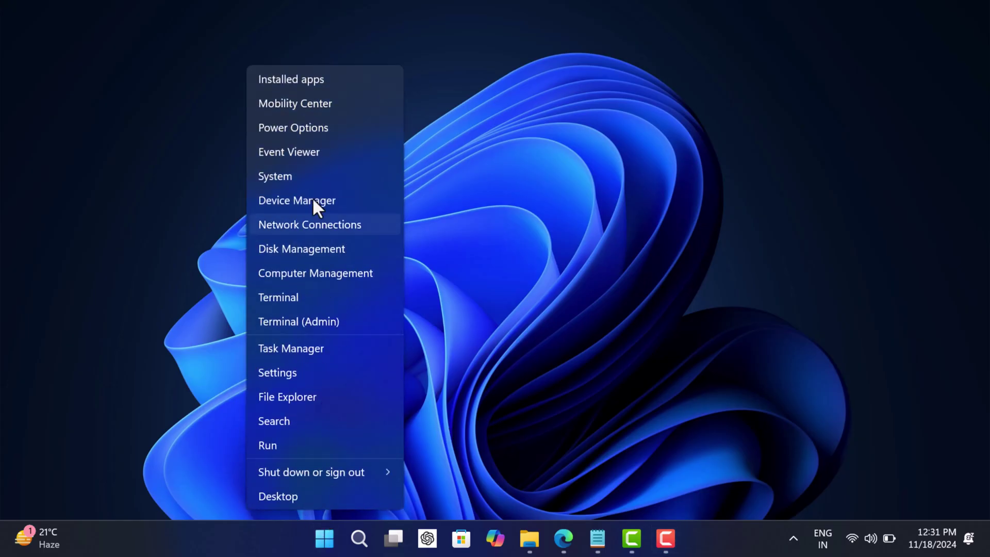
left_click(310, 195)
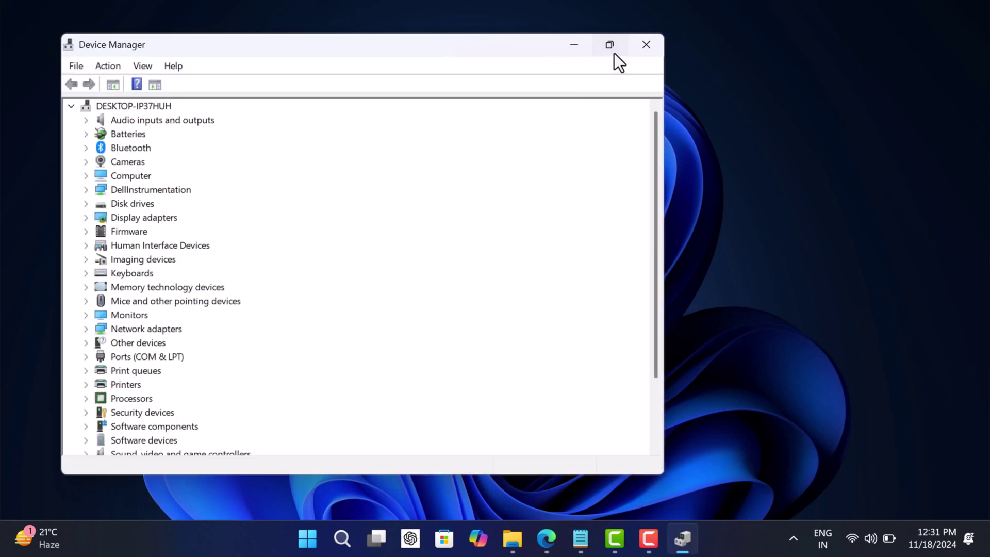
left_click(610, 46)
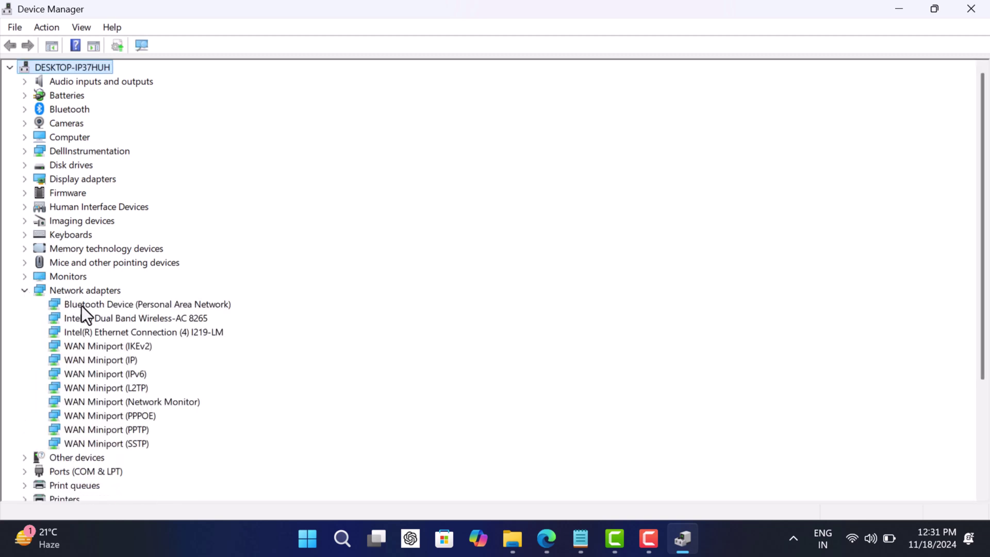
Step: Open Properties for the Intel(R) Dual Band Wireless-AC 8265 adapter under Network adapters
left_click(121, 323)
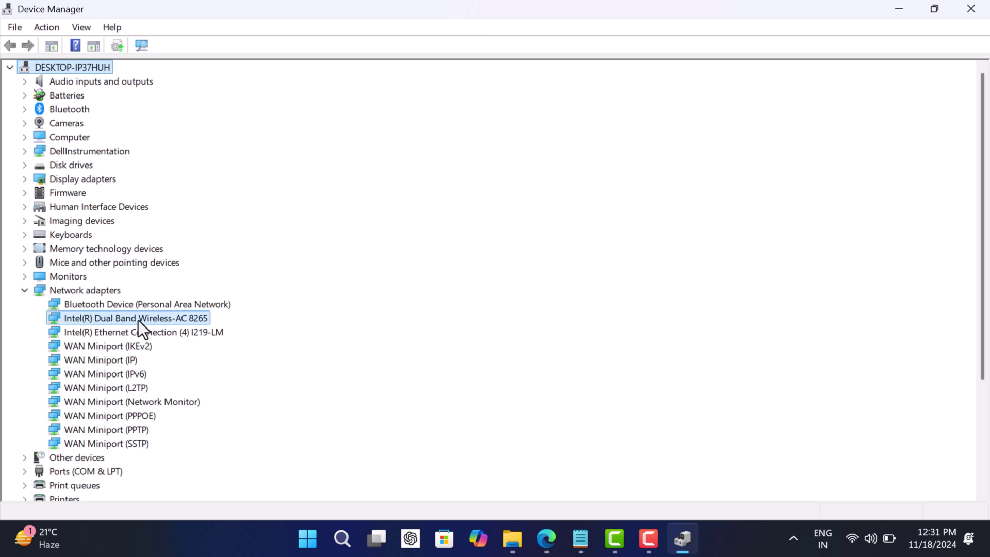
right_click(131, 320)
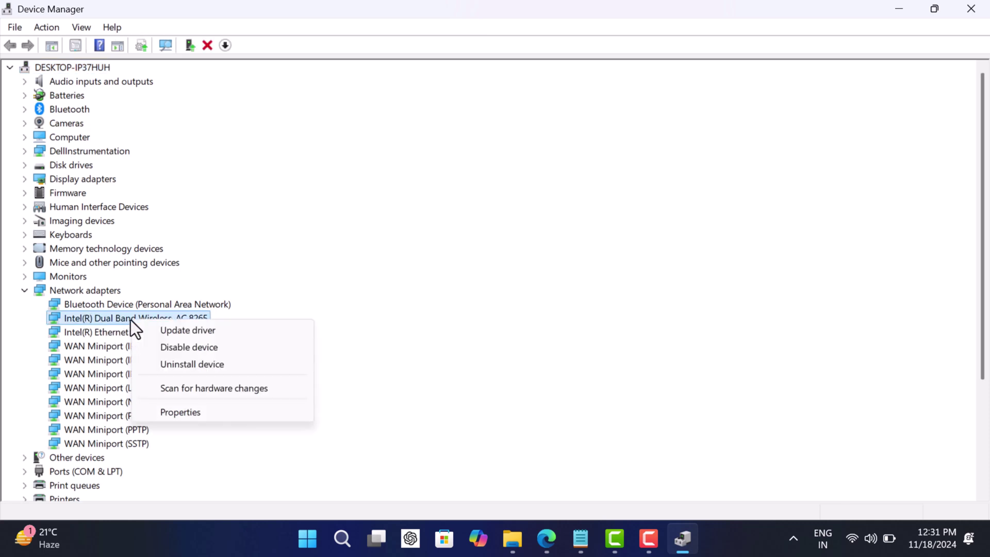
left_click(176, 411)
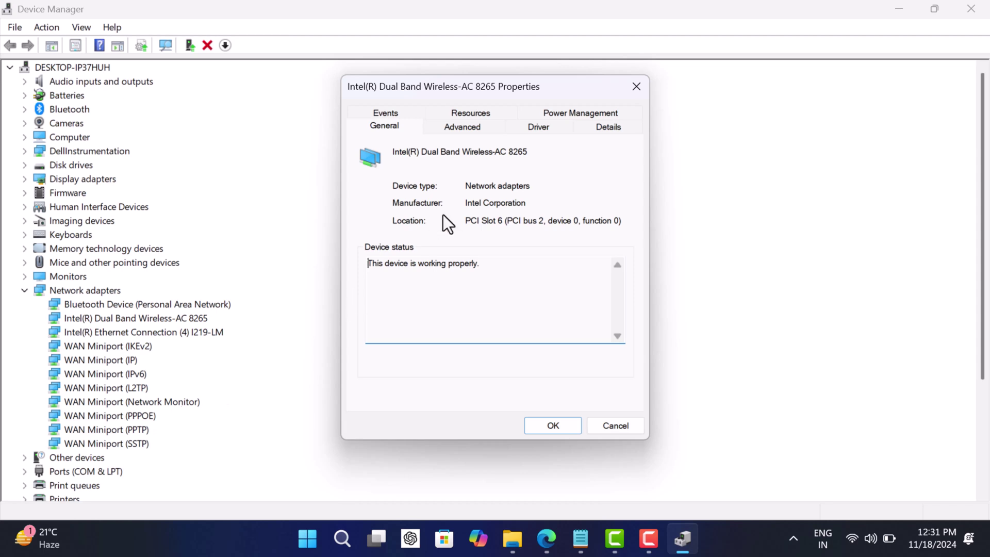
Step: On the Advanced tab, confirm Transmit Power is 5. Highest and close with OK
left_click(470, 129)
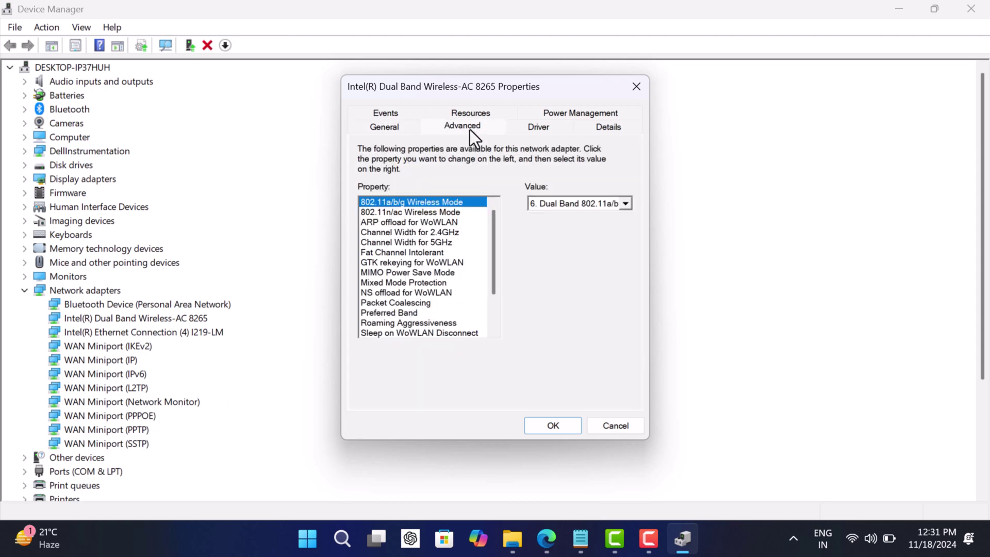
mouse_move(493, 264)
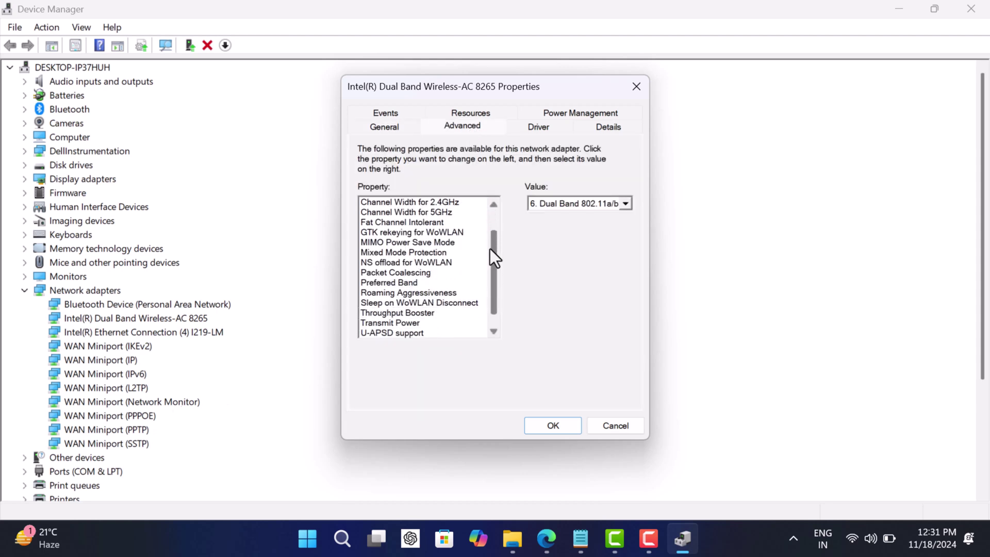
left_click_drag(490, 228, 491, 267)
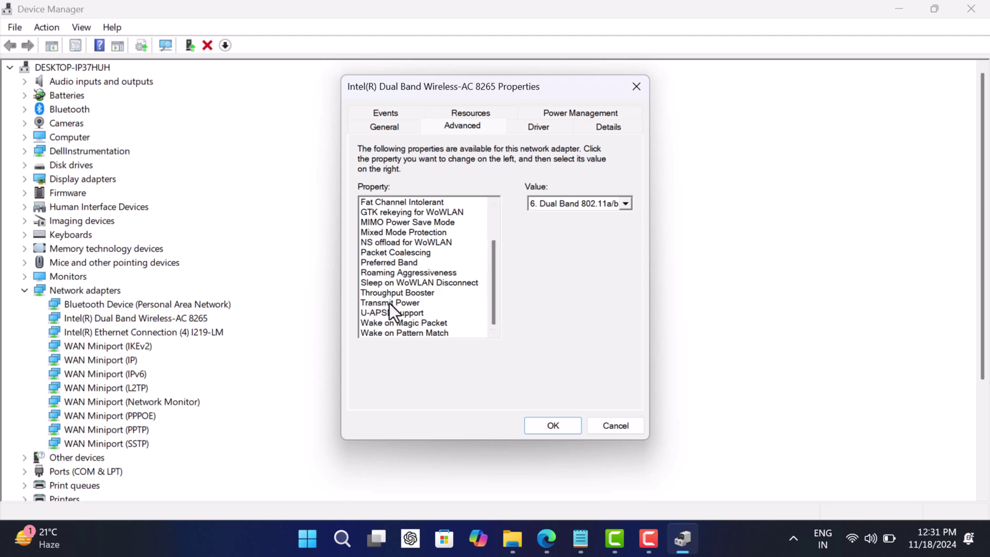
left_click(422, 304)
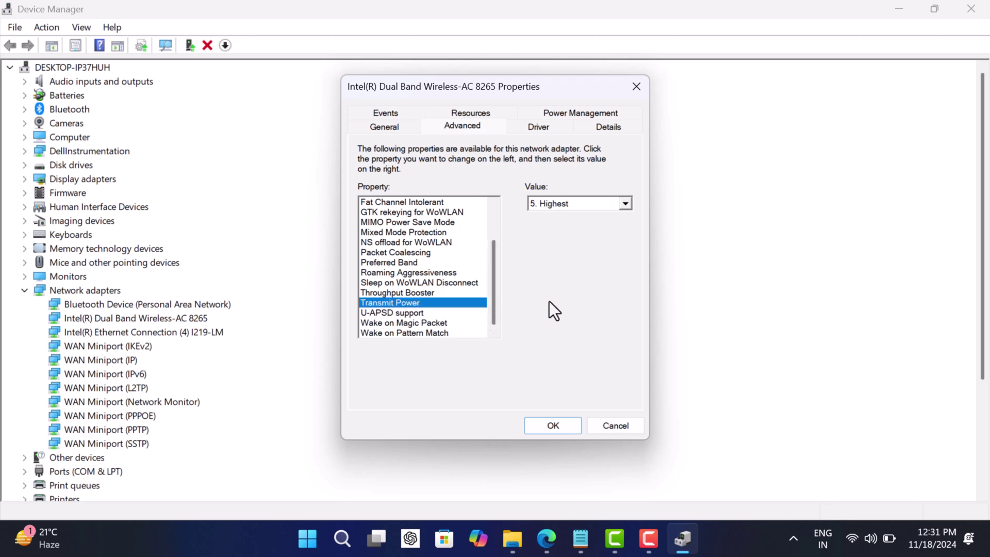
left_click(549, 424)
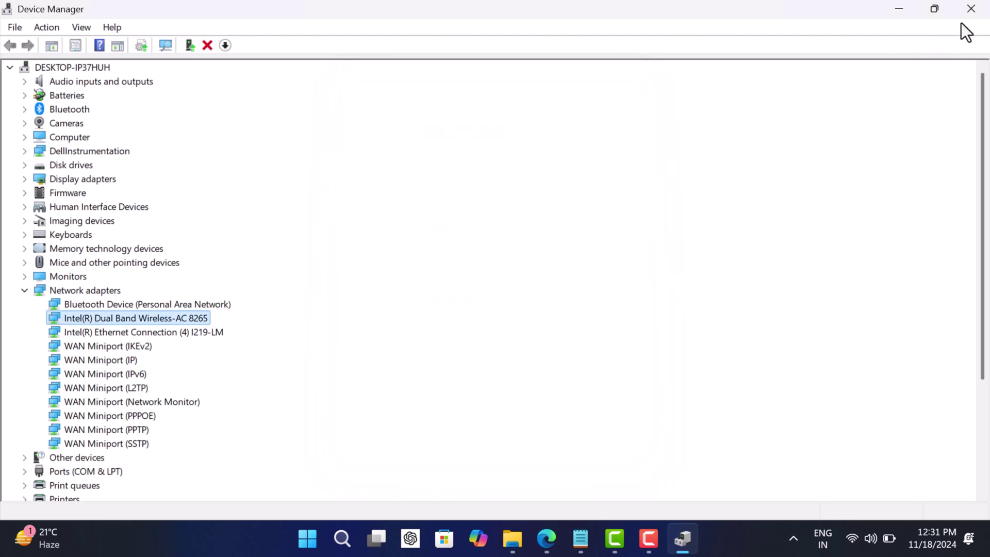
Step: Close the Device Manager window, leaving the empty desktop
left_click(971, 8)
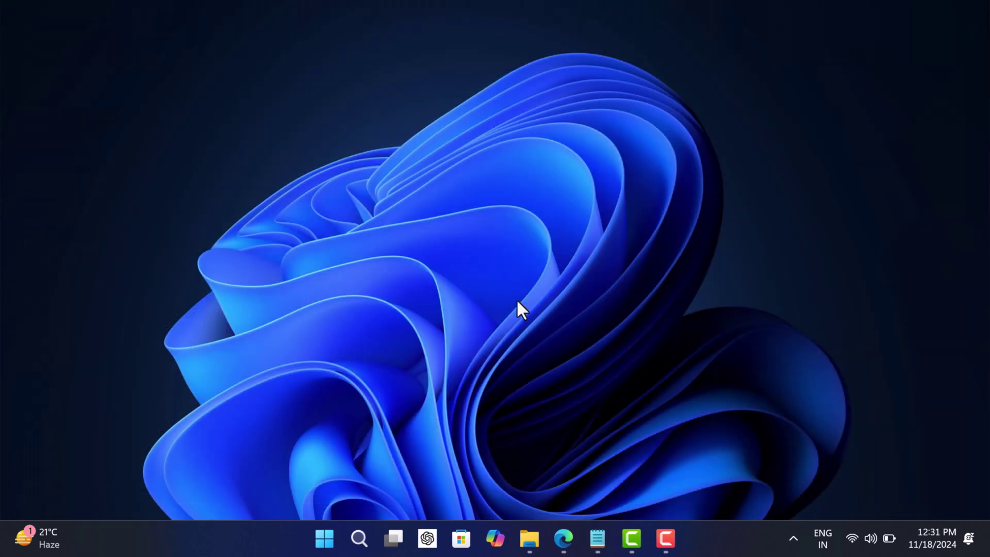